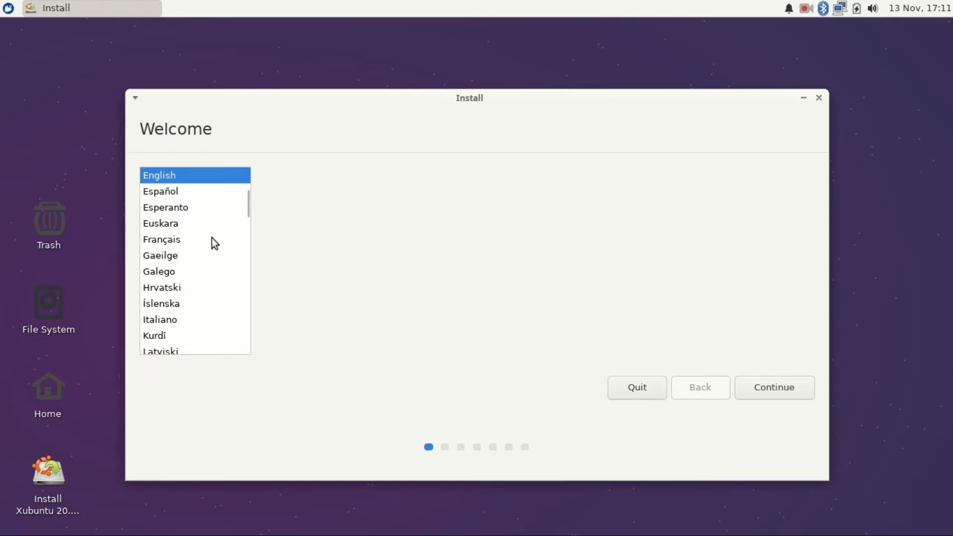
Step: Accept English as the installer language and English (US) as the keyboard layout
click(770, 387)
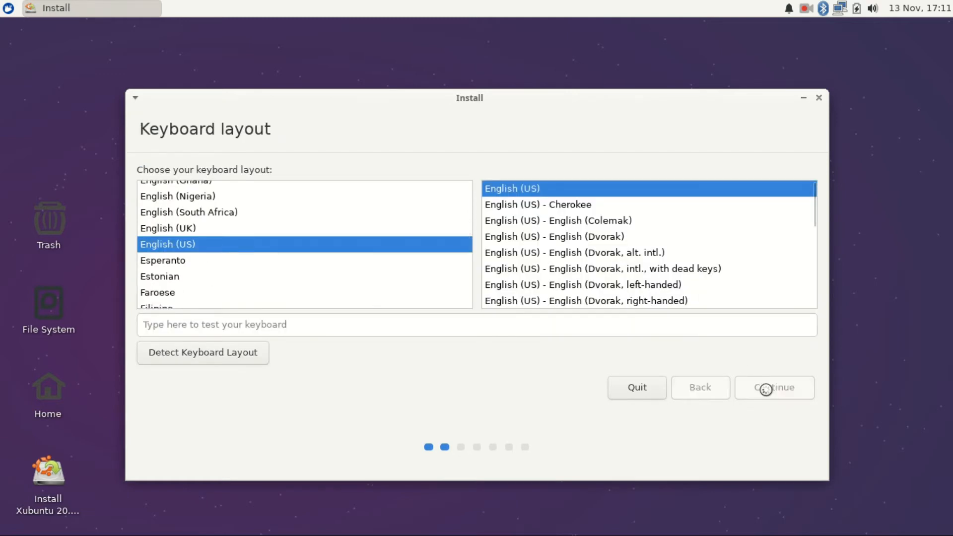
click(764, 387)
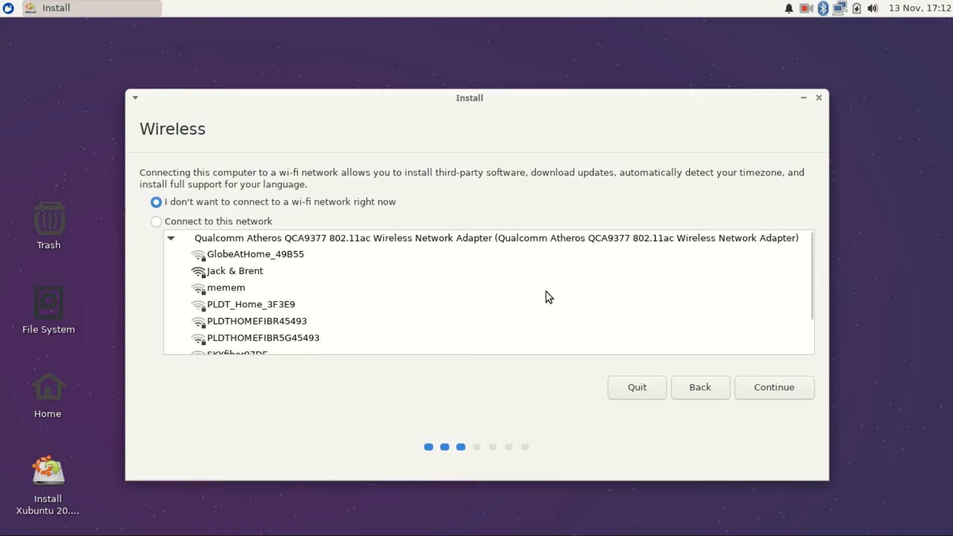
Step: Connect to the SkyNet 3.0 wireless network by entering the Wi-Fi password, and continue to the software options
click(776, 390)
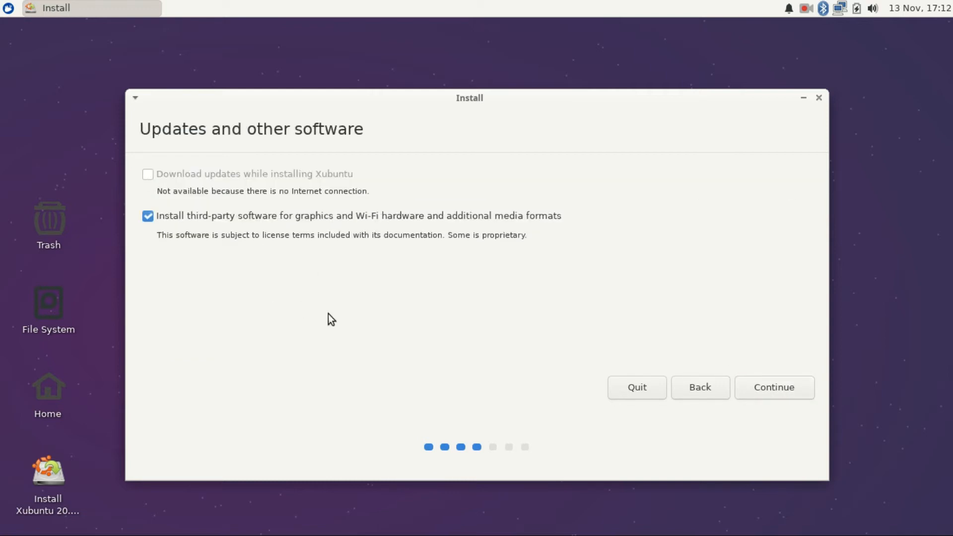
click(711, 394)
text(*********)
click(623, 375)
click(765, 390)
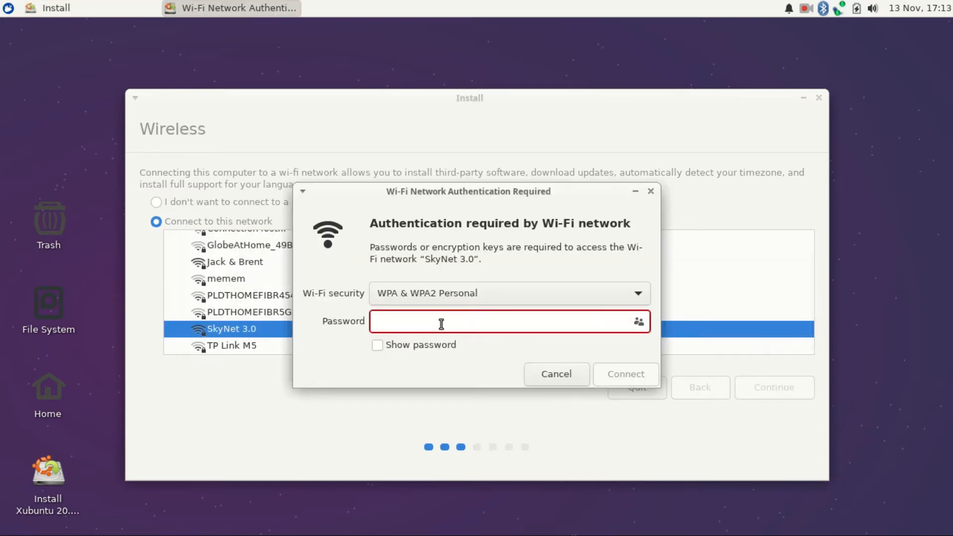
text(********)
click(624, 375)
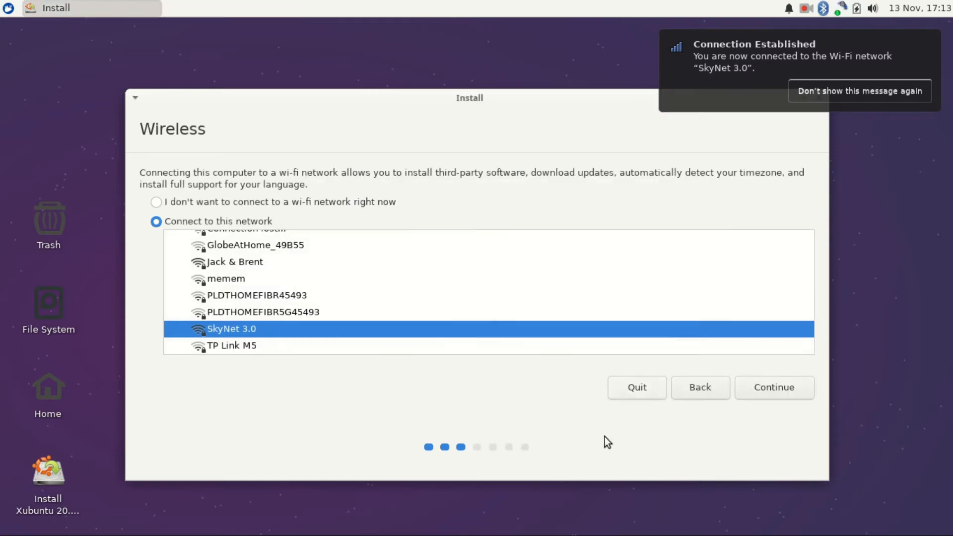
click(776, 388)
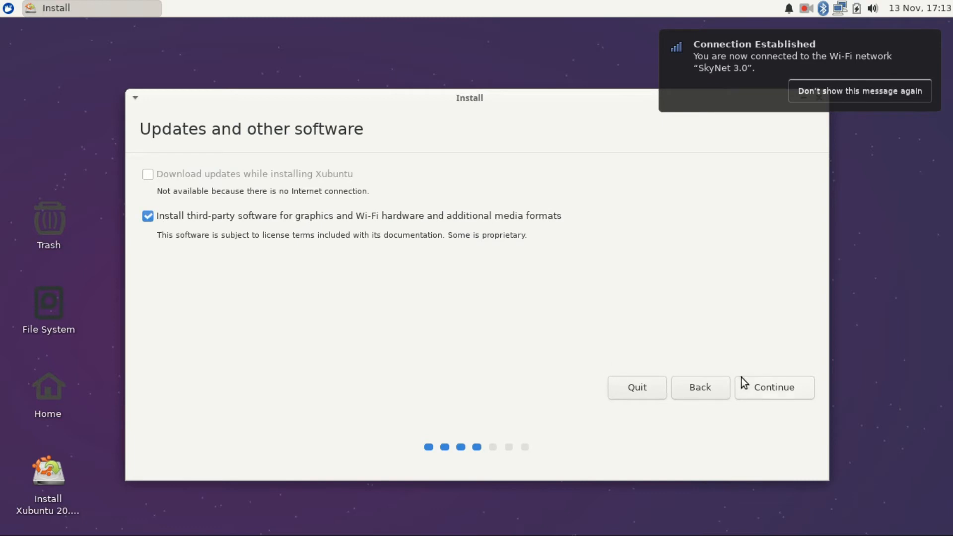
Step: Keep third-party software installation enabled and choose Something else as the installation type
click(794, 390)
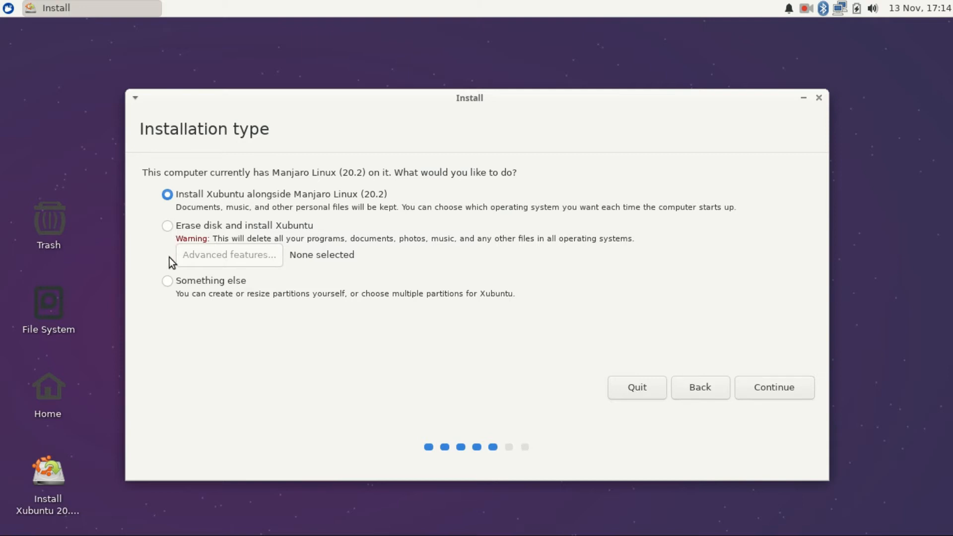
click(171, 283)
click(772, 392)
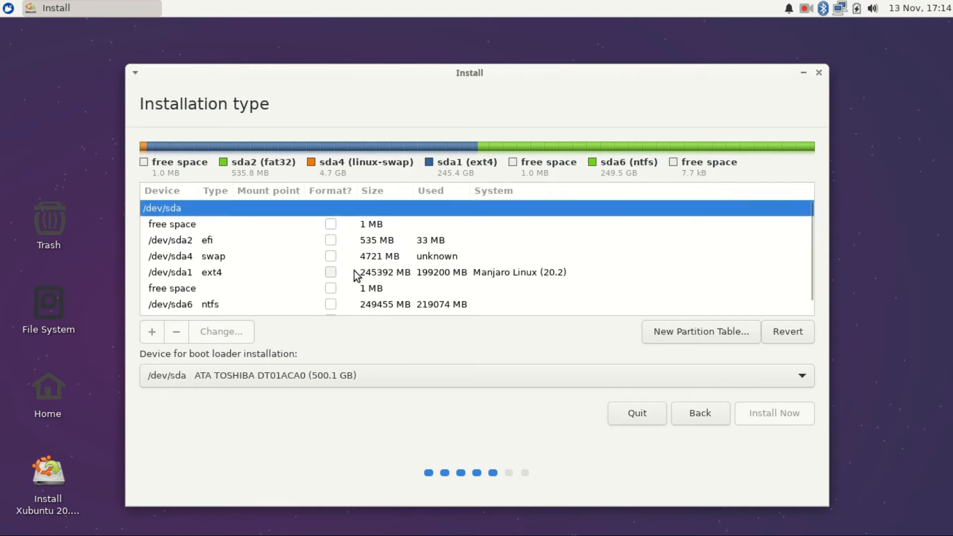
Step: Set /dev/sda1 to use the Ext4 journaling file system, be formatted, and mount at /
click(332, 276)
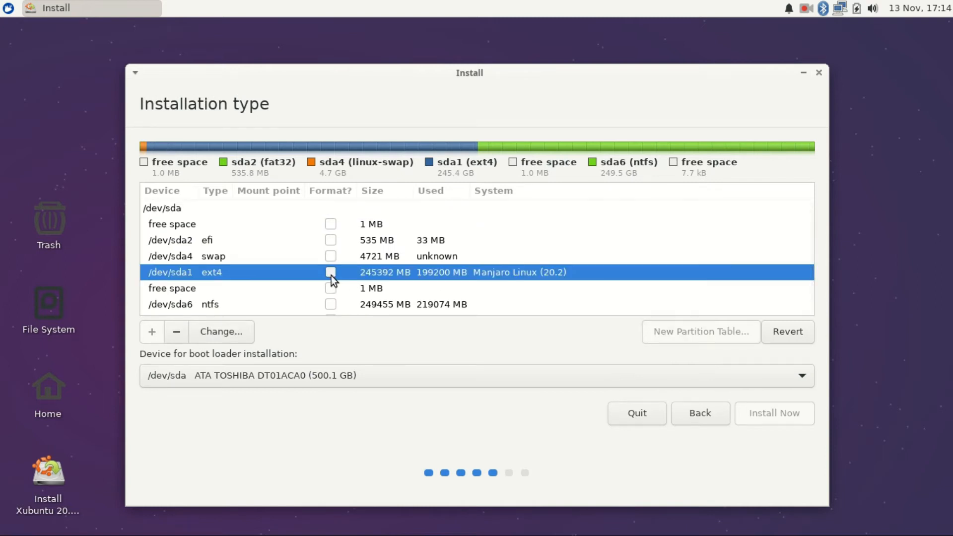
click(216, 336)
click(535, 267)
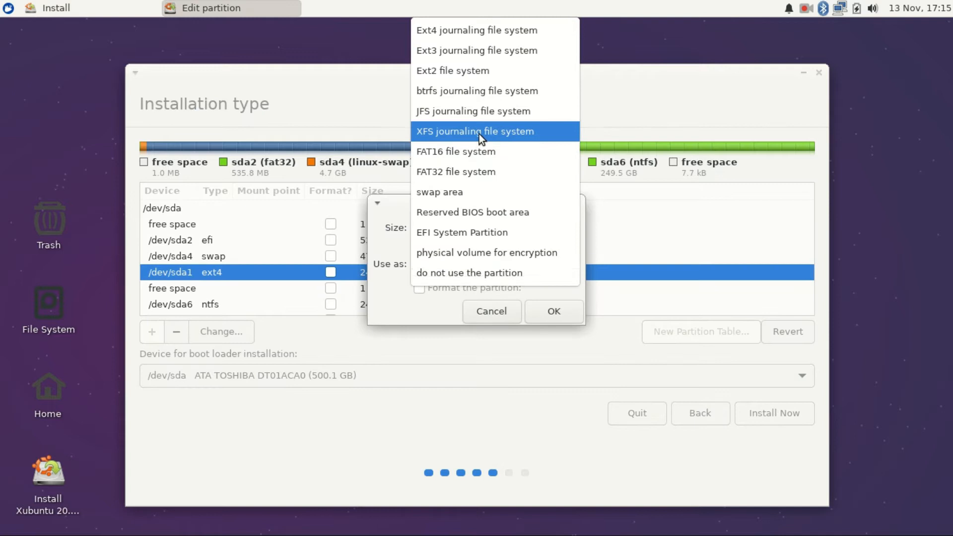
click(483, 32)
click(442, 287)
click(563, 312)
click(472, 333)
click(578, 339)
click(651, 338)
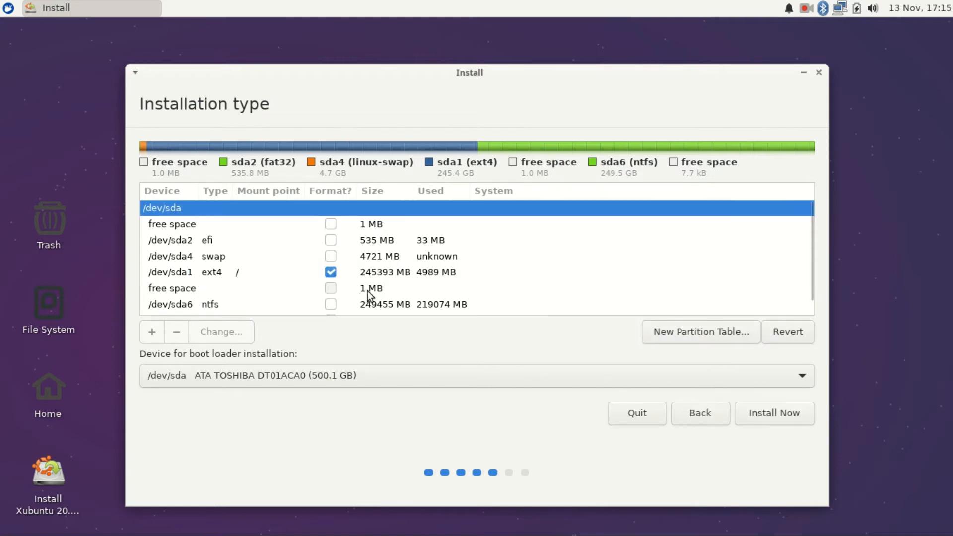
Step: Keep the /dev/sda4 partition as a swap area
click(332, 260)
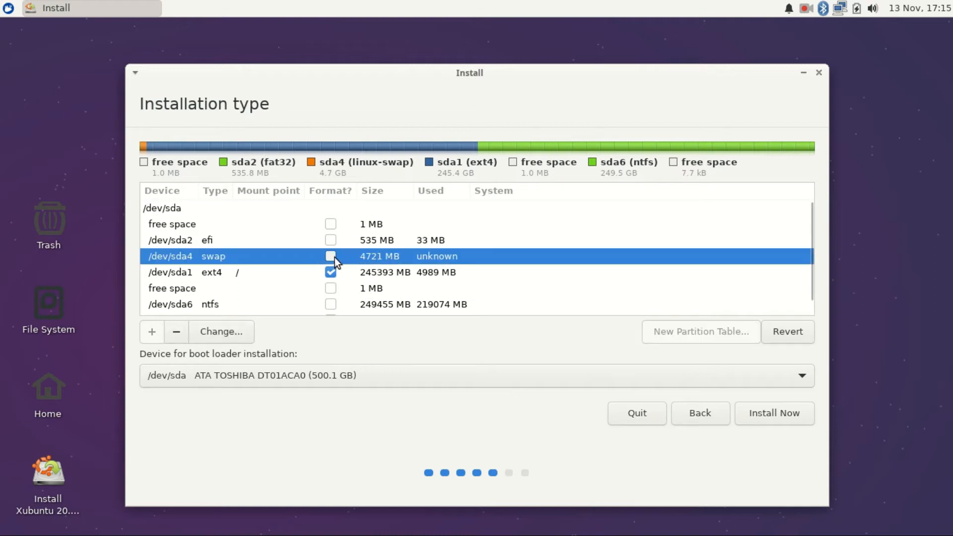
click(221, 332)
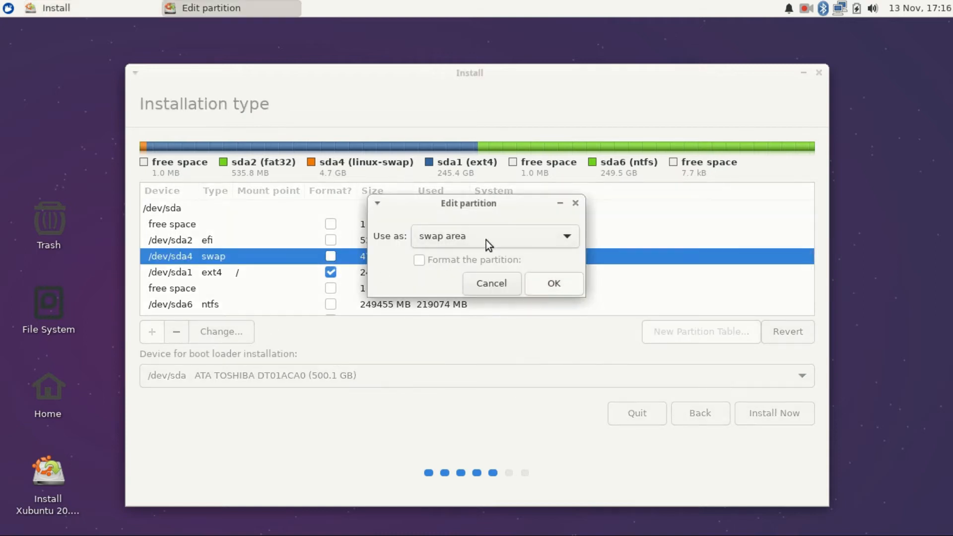
click(544, 270)
right_click(335, 243)
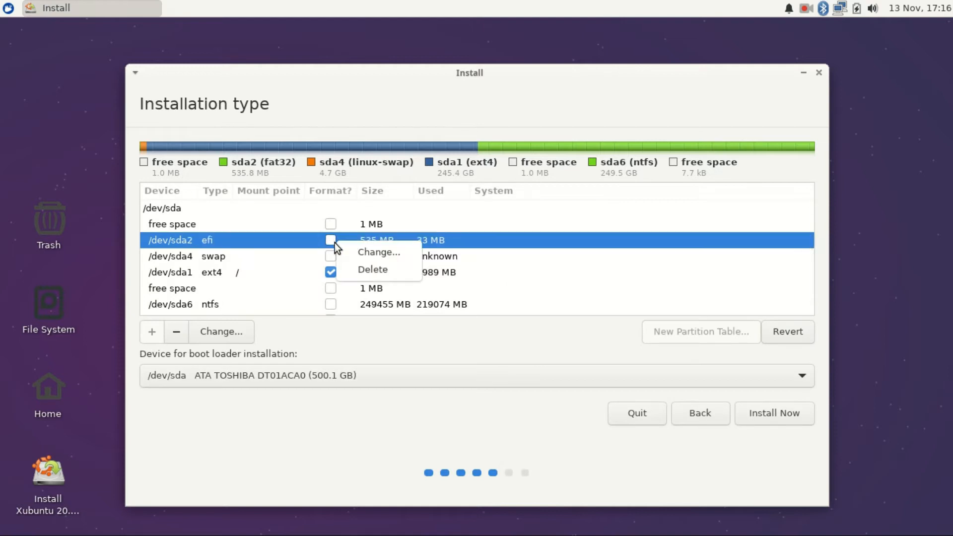
click(379, 253)
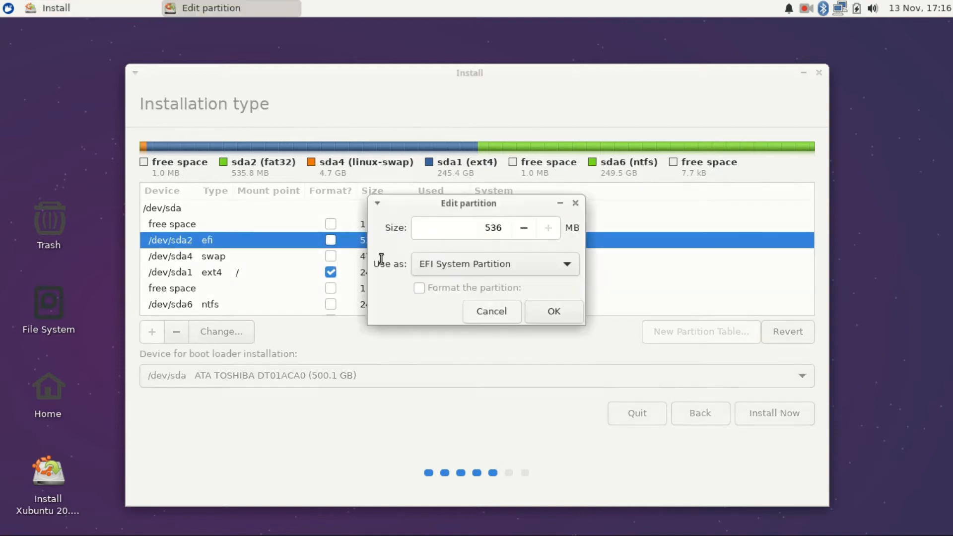
click(543, 265)
click(543, 265)
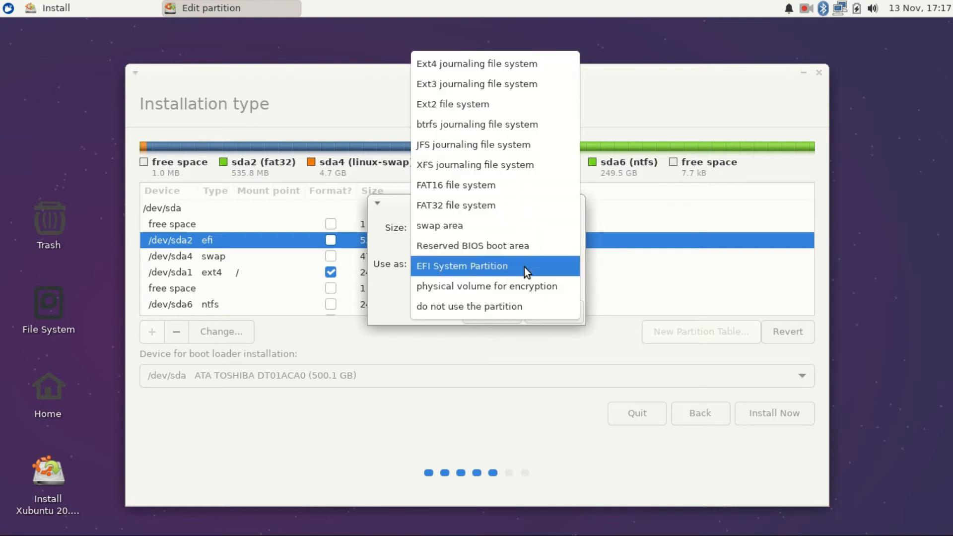
click(524, 267)
key(Escape)
key(Escape)
Step: Delete the EFI partition /dev/sda2
right_click(374, 240)
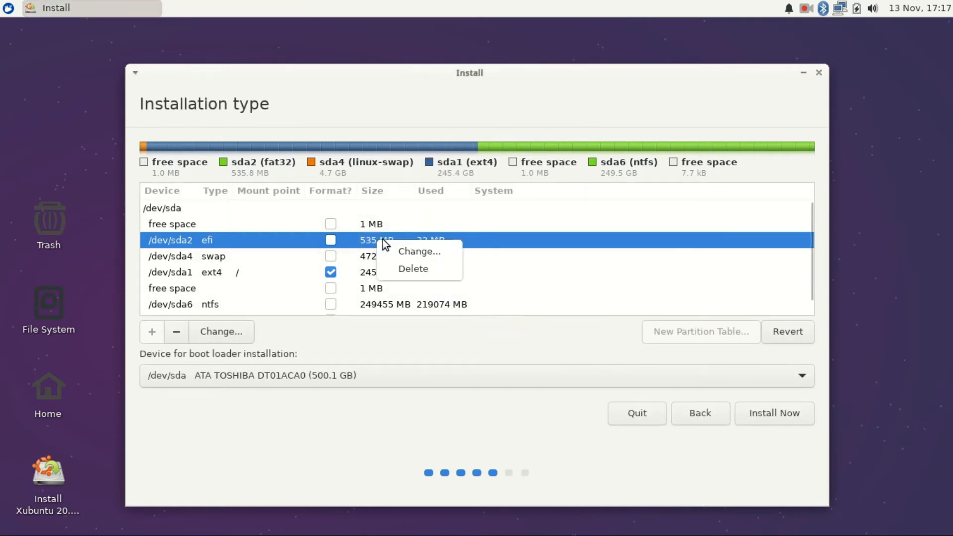
click(419, 268)
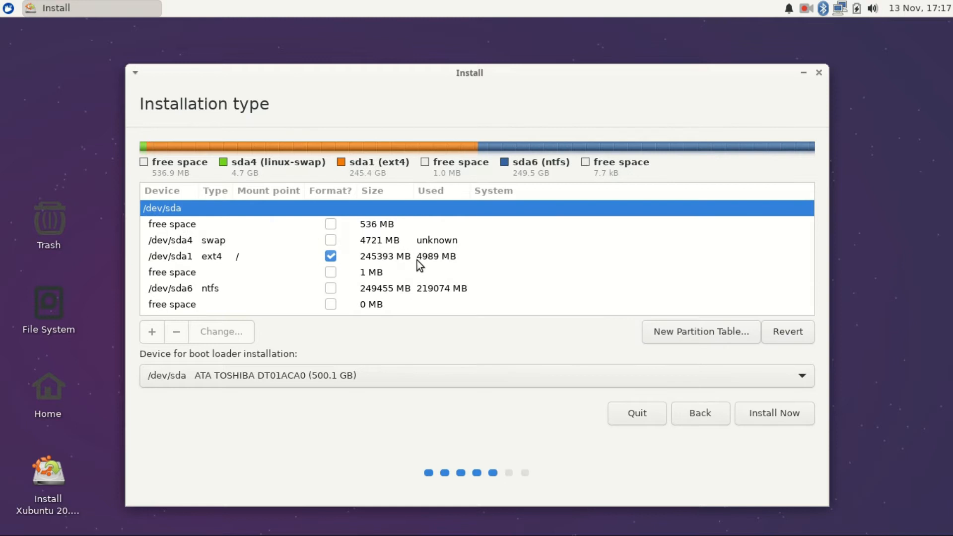
Step: Create a 537 MB primary FAT32 partition at the beginning of the first free space, without a mount point
click(334, 225)
right_click(335, 224)
click(353, 236)
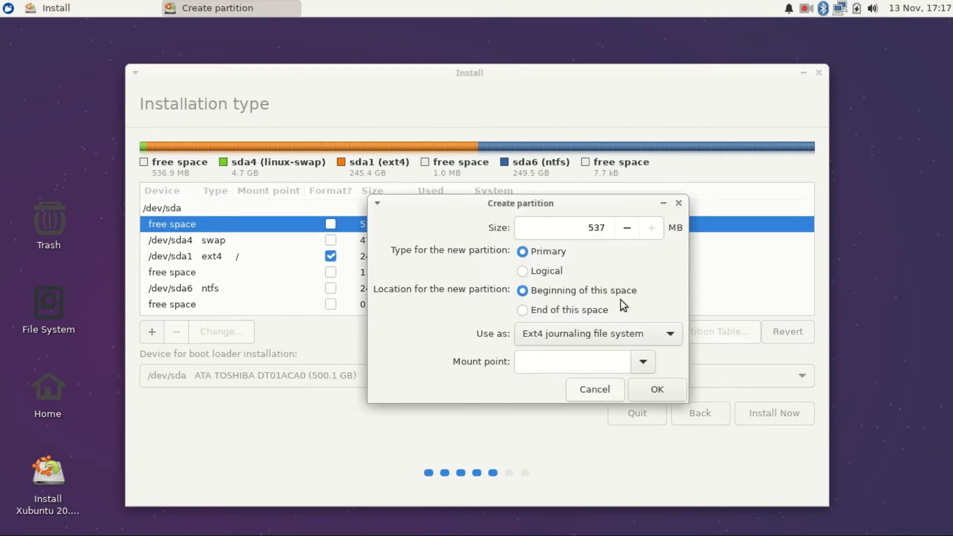
click(589, 334)
click(601, 405)
click(639, 363)
click(639, 363)
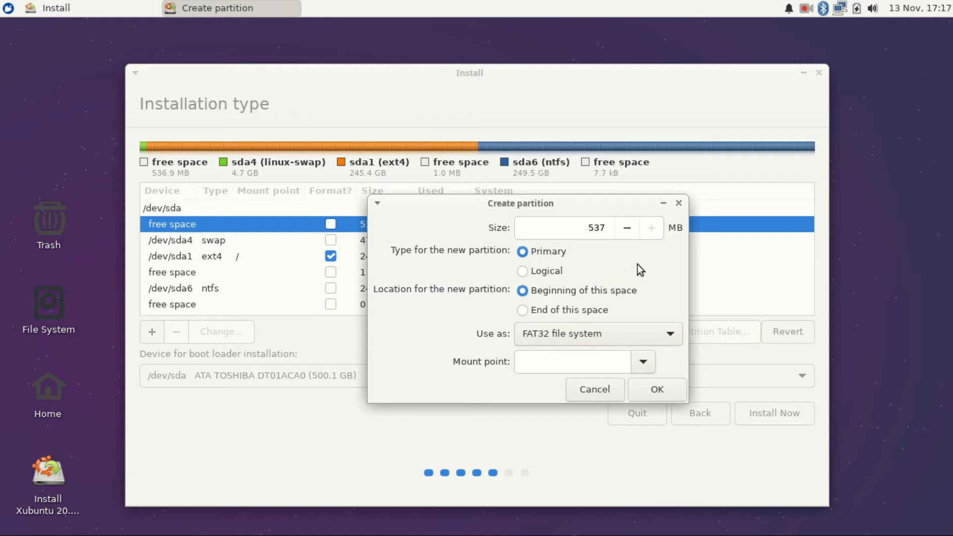
click(643, 363)
click(643, 364)
click(659, 335)
click(659, 335)
click(657, 389)
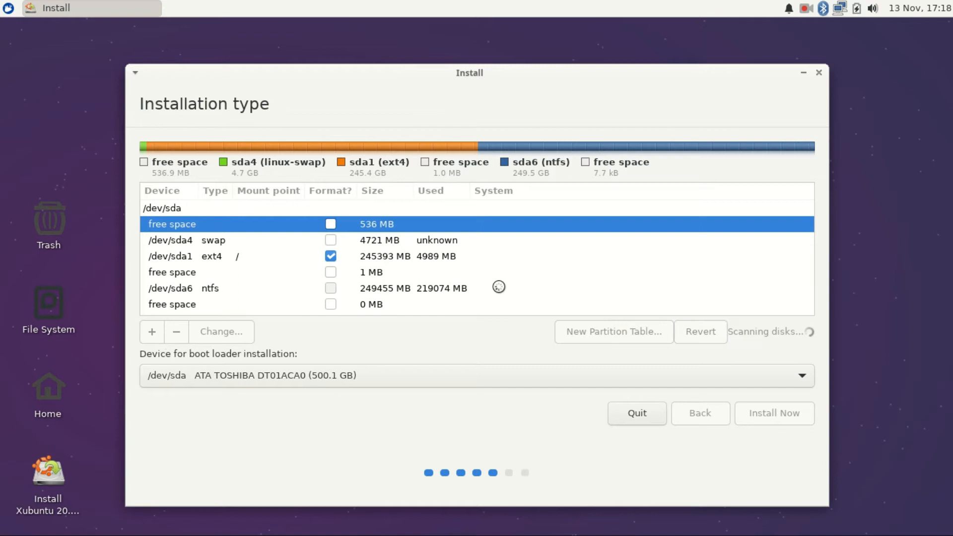
Step: Check the mount point and file system choices of /dev/sda2 and keep it as FAT32
click(317, 241)
click(222, 332)
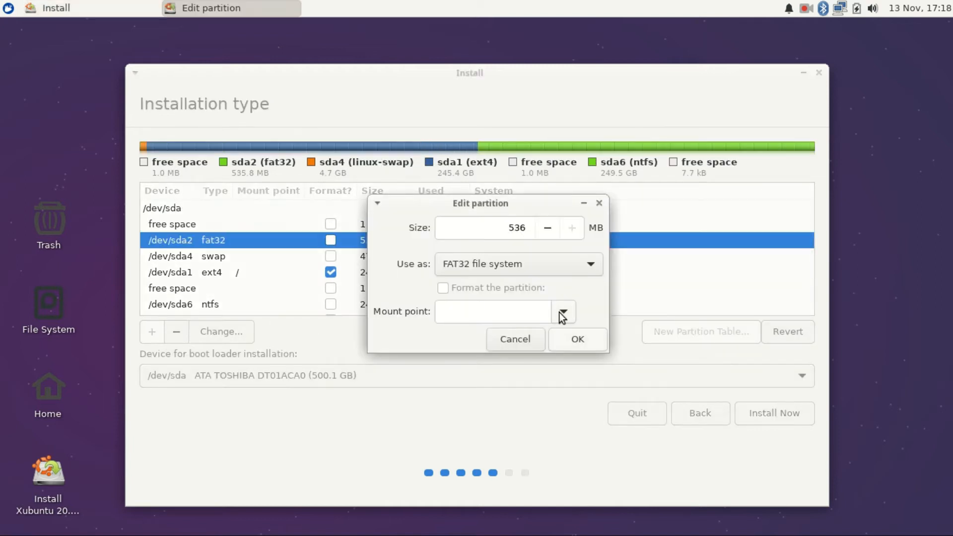
click(563, 313)
click(576, 265)
click(575, 266)
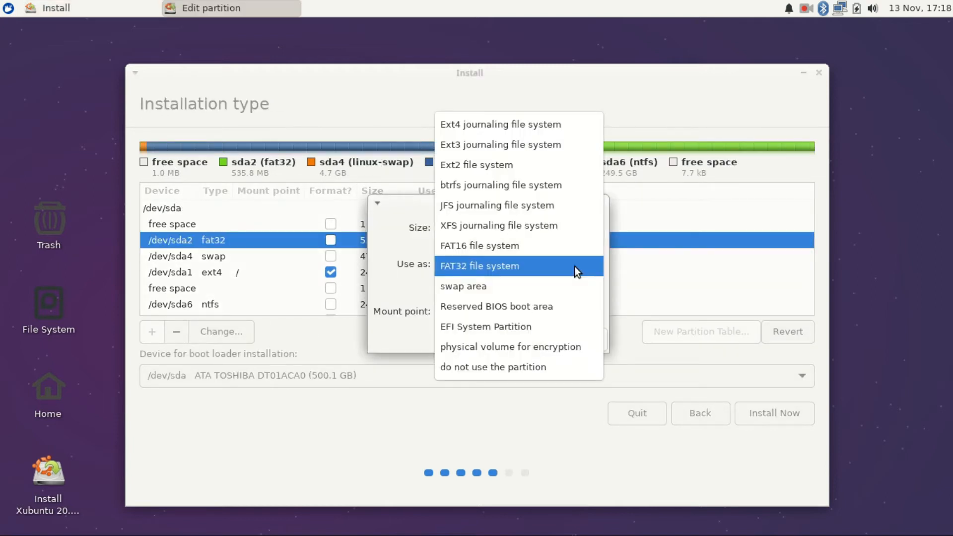
click(574, 266)
click(577, 339)
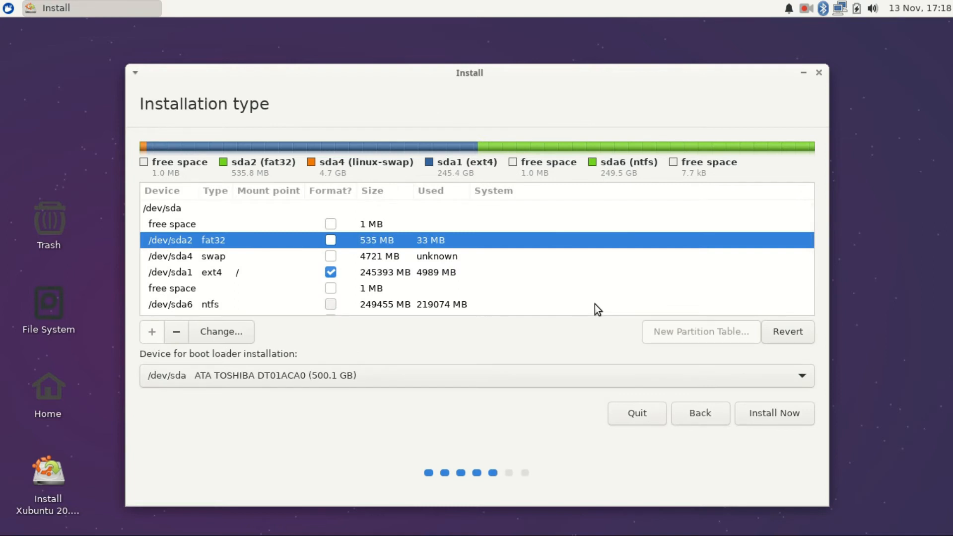
Step: Mark /dev/sda1 for formatting and try to start the installation
click(331, 272)
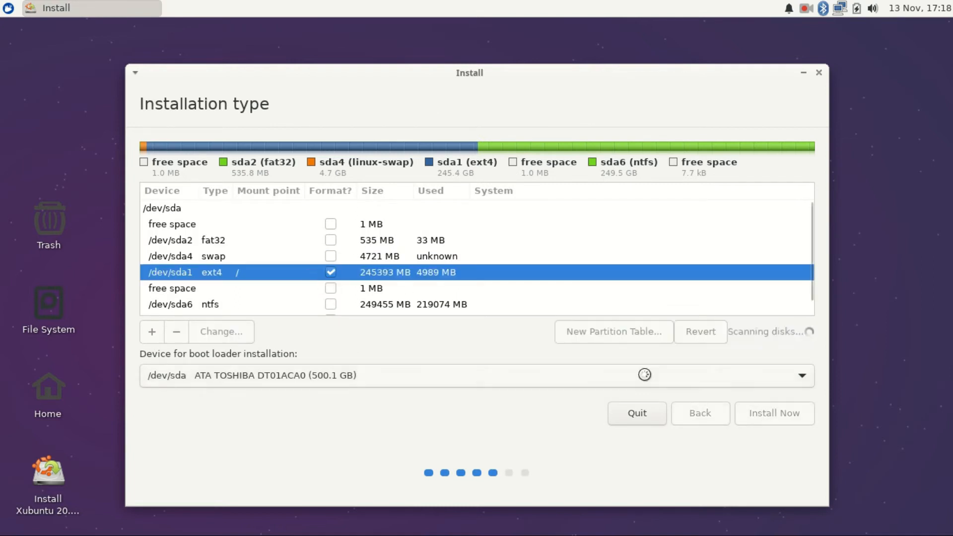
click(773, 413)
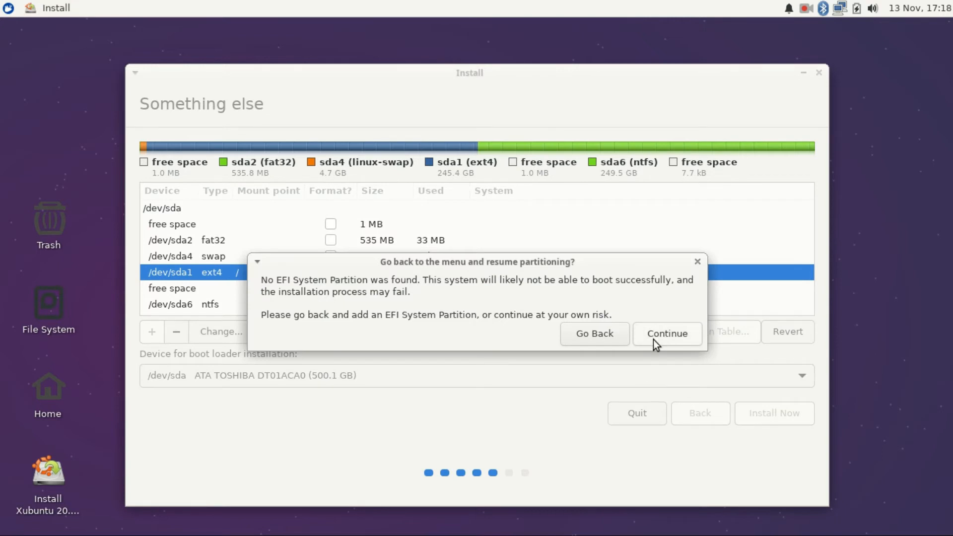
click(595, 334)
Step: Change /dev/sda2 to be used as an EFI System Partition
right_click(330, 240)
click(376, 251)
click(511, 263)
click(483, 327)
key(Return)
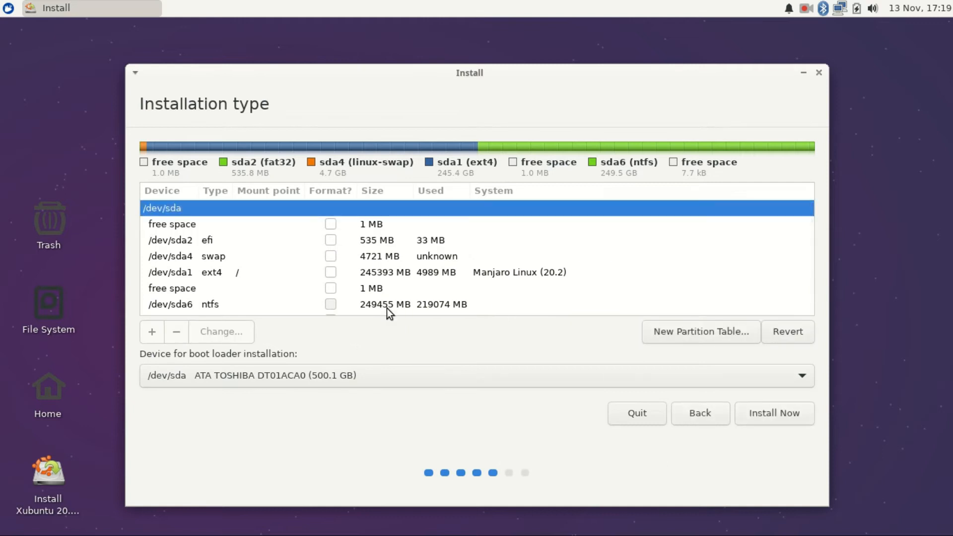
Step: Mark /dev/sda1 for formatting and start the installation, confirming the disk changes
click(330, 272)
click(777, 413)
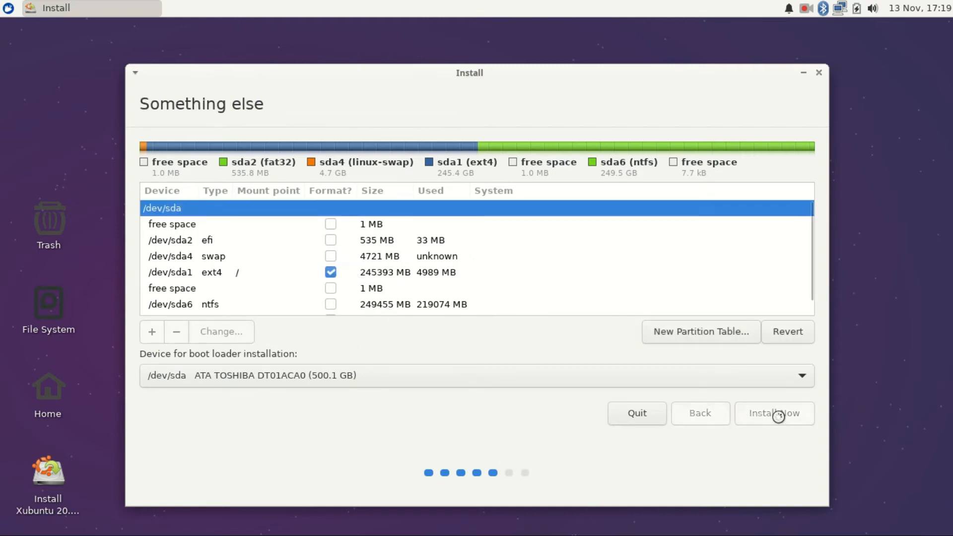
click(680, 380)
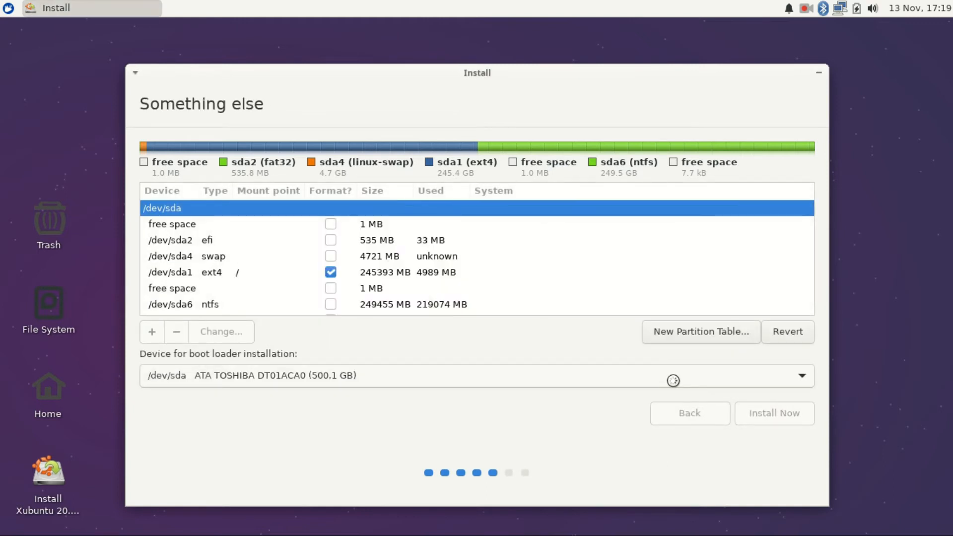
triple_click(658, 390)
text(Manila)
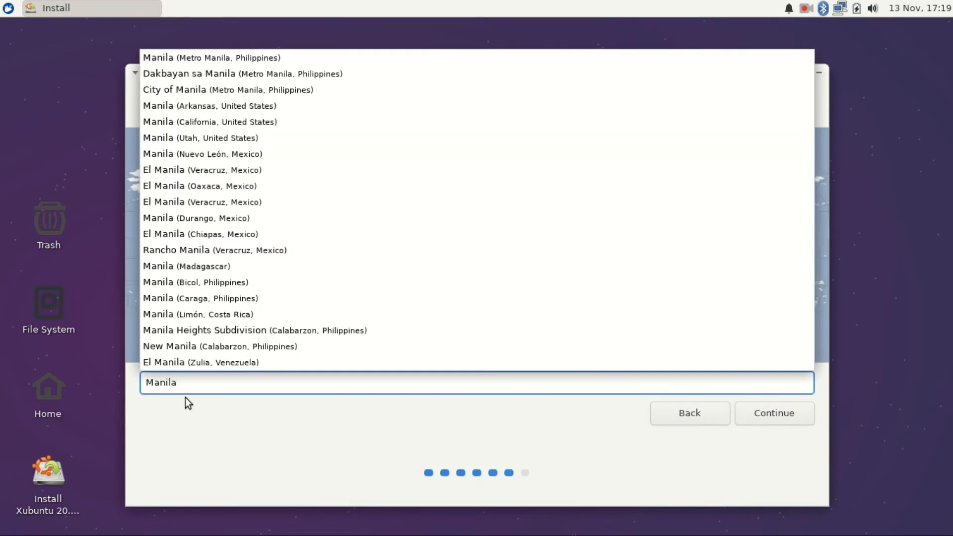
triple_click(203, 380)
key(BackSpace)
Step: Set the location to Philippines Time (Philippines) and continue to the account details
text(Philippines Time)
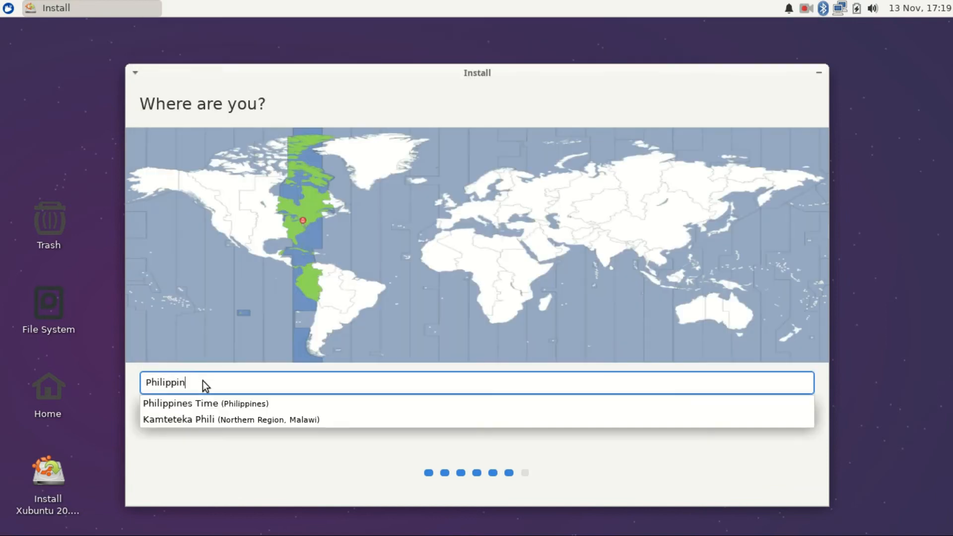
click(214, 402)
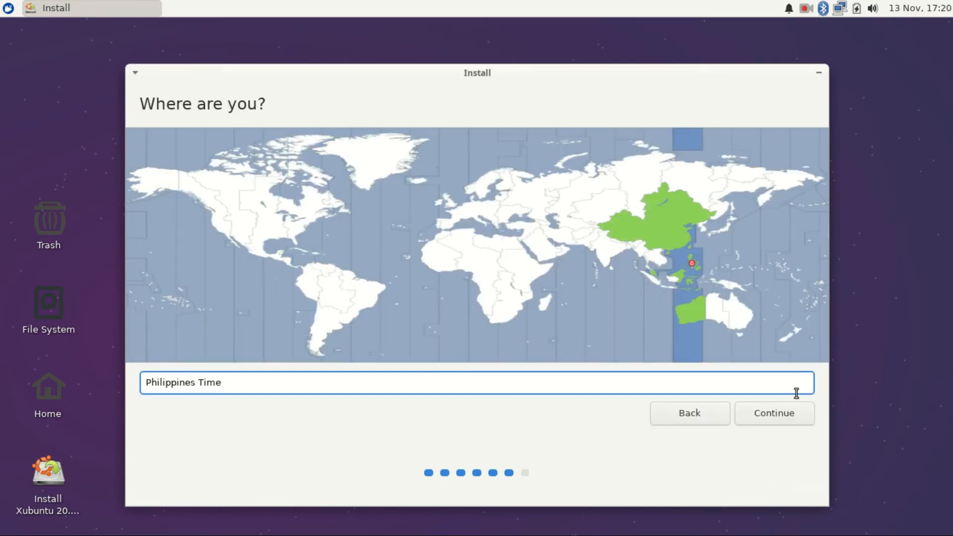
click(773, 418)
Step: Enter the account holder's full name in the new user details
text(Lyn)
key(BackSpace)
key(BackSpace)
key(BackSpace)
text(Lyndrich Brent)
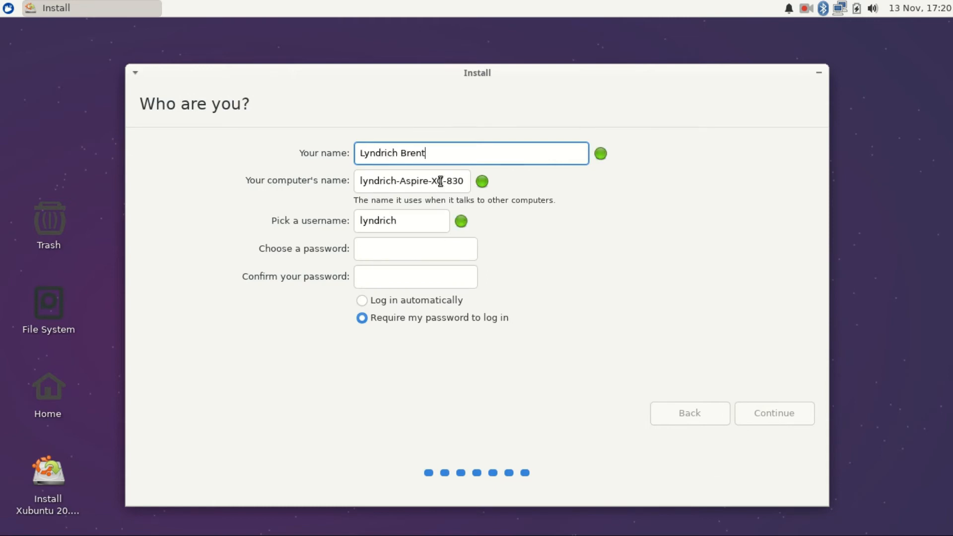
Step: Shorten the computer's name to XC-830 and complete the account username
drag(432, 180, 308, 183)
key(BackSpace)
click(404, 221)
text(brent)
Step: Enter and confirm the account password, enable automatic login, and submit the user details
click(387, 251)
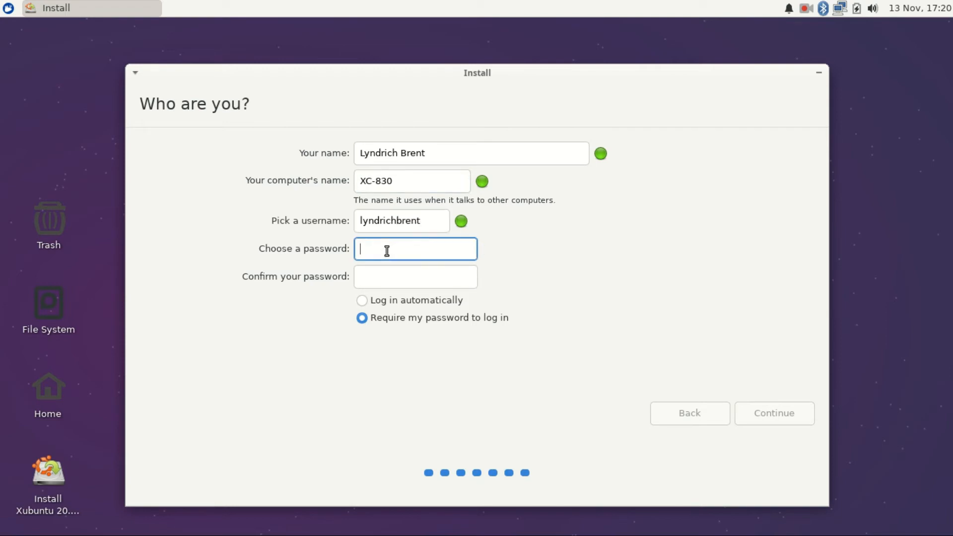
text(********)
click(373, 282)
text(********)
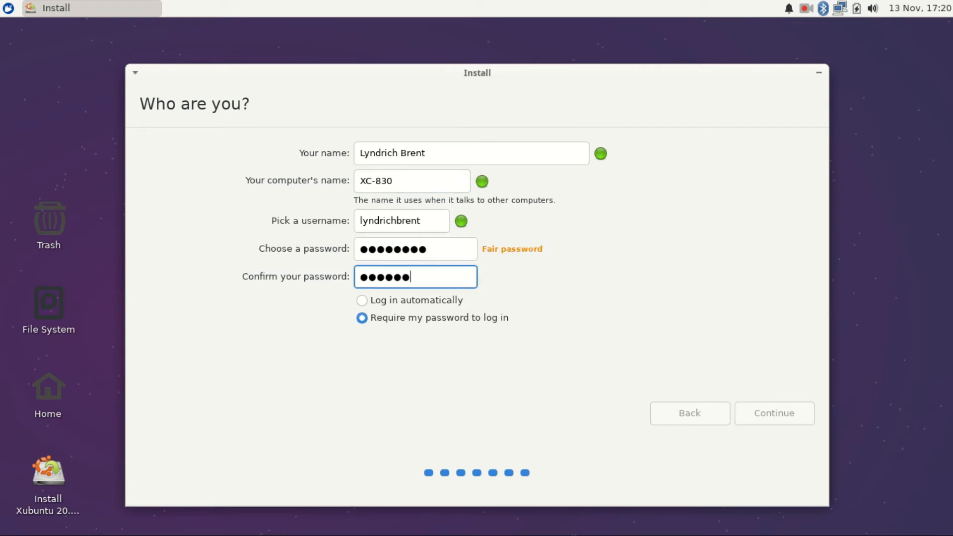
click(363, 300)
click(781, 418)
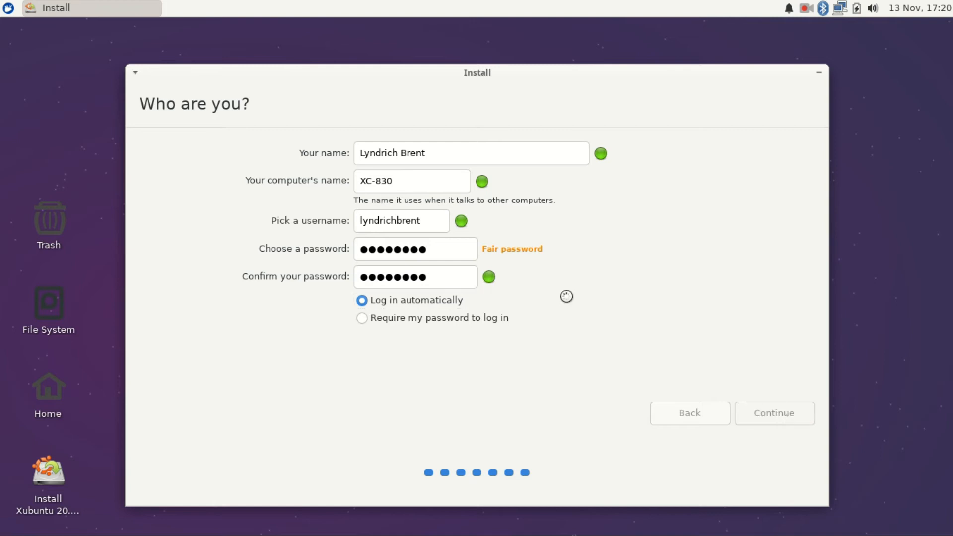